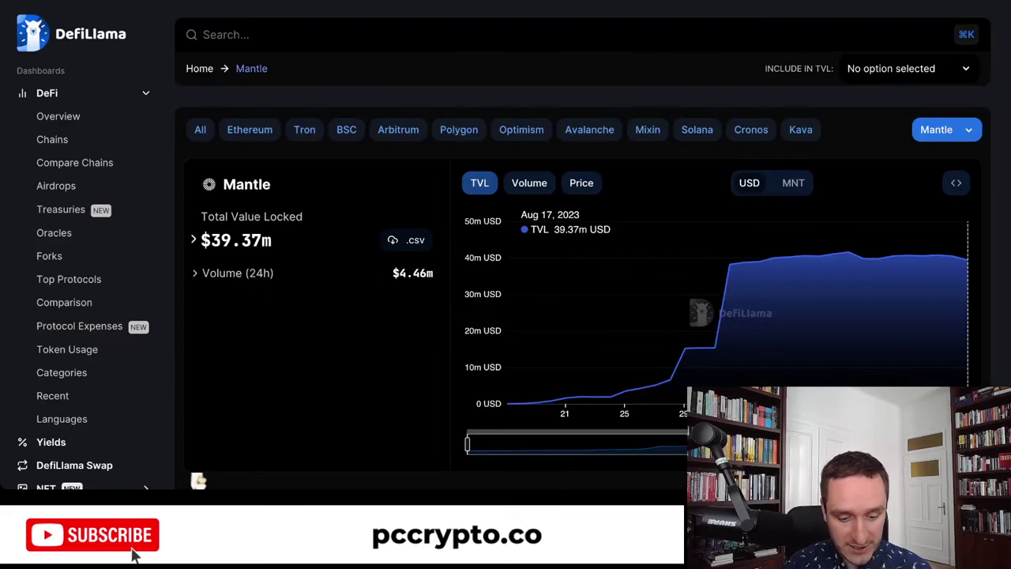
pyautogui.scroll(-1, 584, 276)
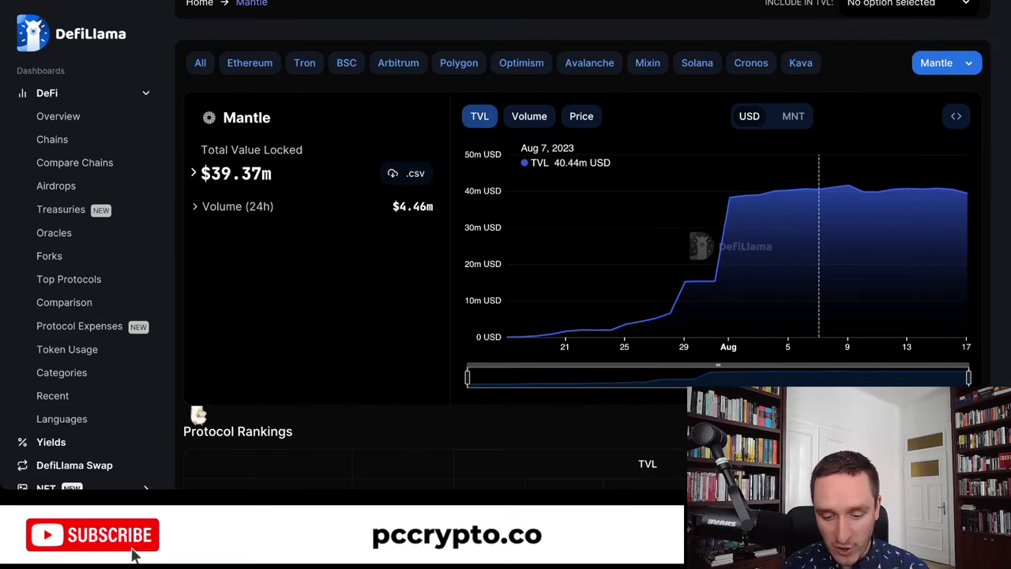
pyautogui.scroll(-4, 964, 252)
pyautogui.scroll(-2, 584, 253)
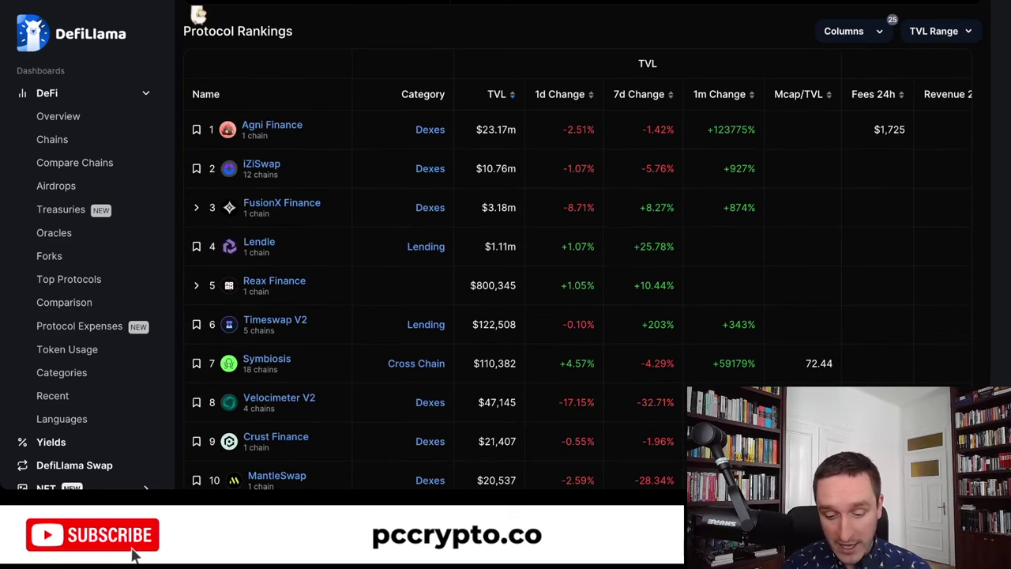
pyautogui.scroll(1, 576, 253)
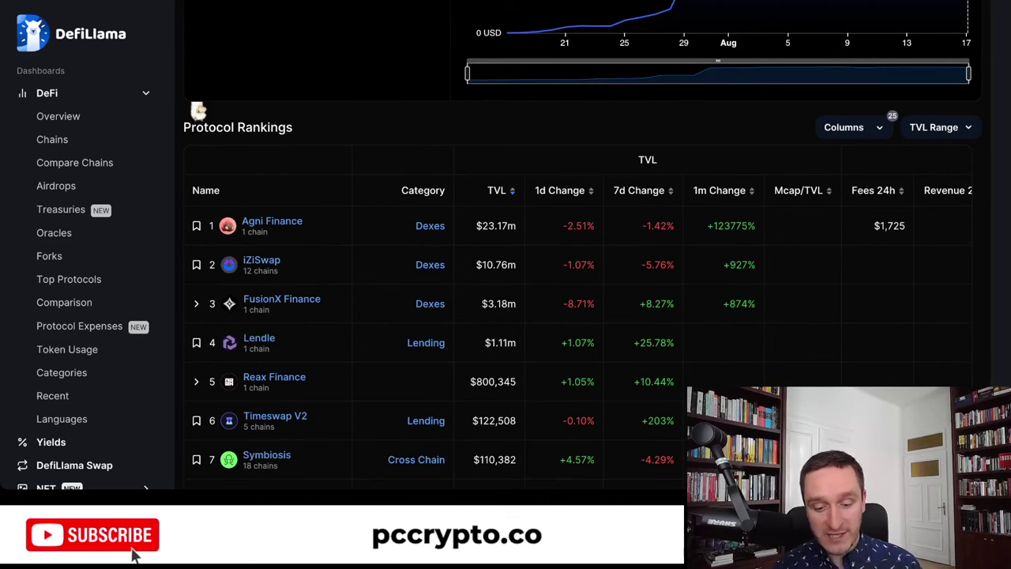
pyautogui.scroll(4, 576, 253)
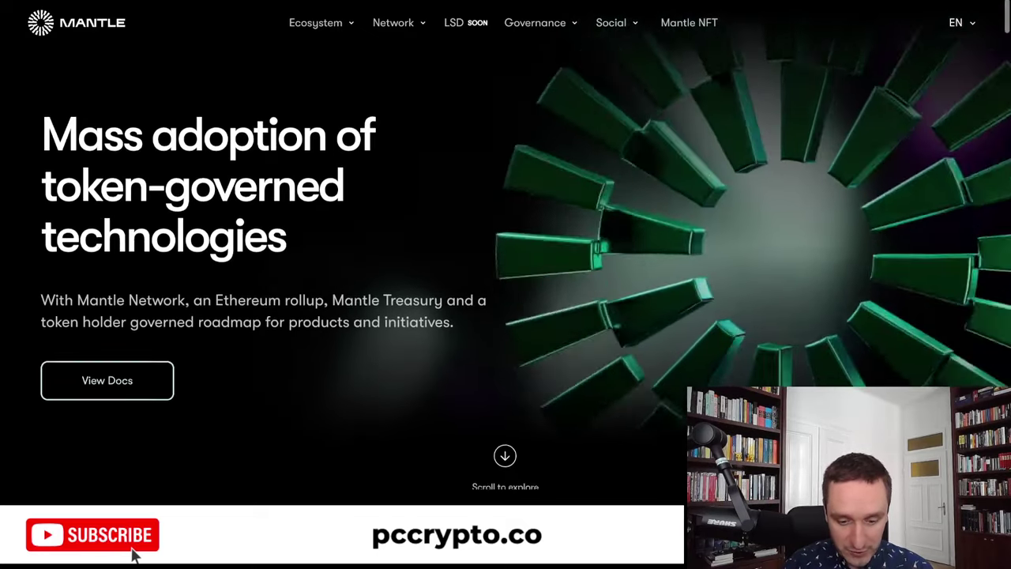
# - Open Mantle's Mainnet Bridge from the Network menu, landing on the Ethereum-to-Mantle Deposit form
pyautogui.moveTo(393, 22)
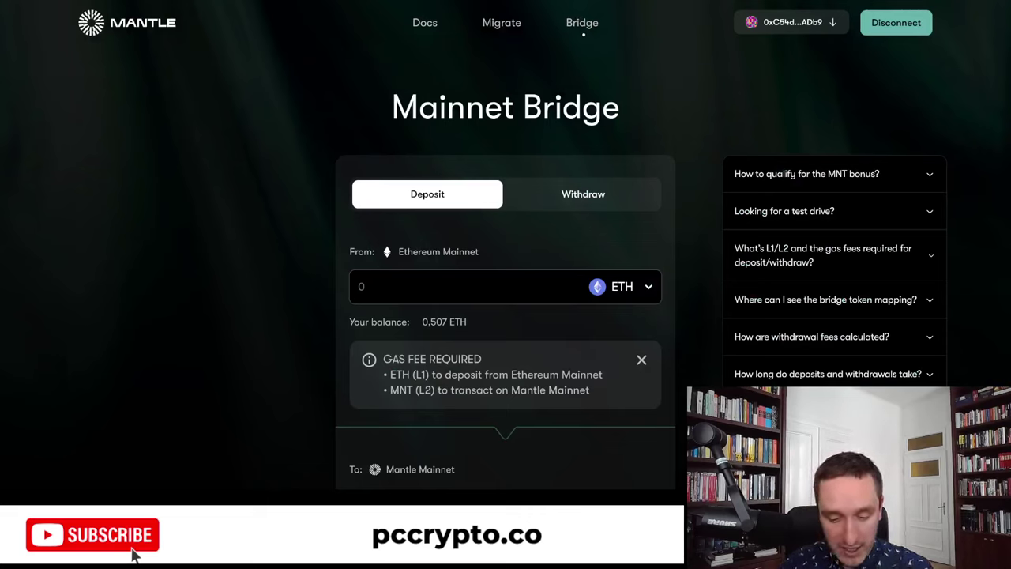
# - Switch the bridge form to the Withdraw tab, from Mantle Mainnet to Ethereum Mainnet
pyautogui.scroll(-2, 506, 285)
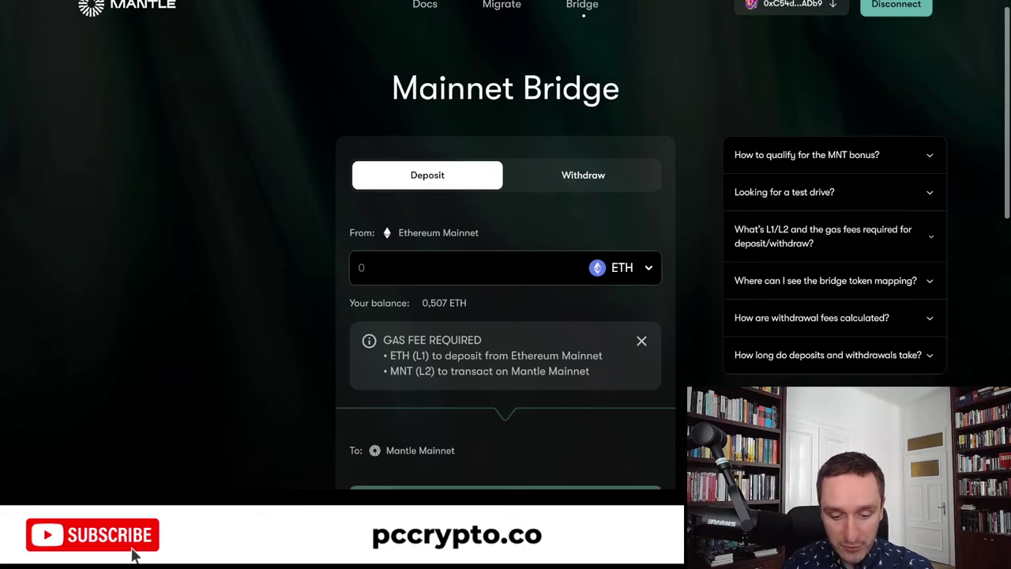
pyautogui.scroll(2, 505, 284)
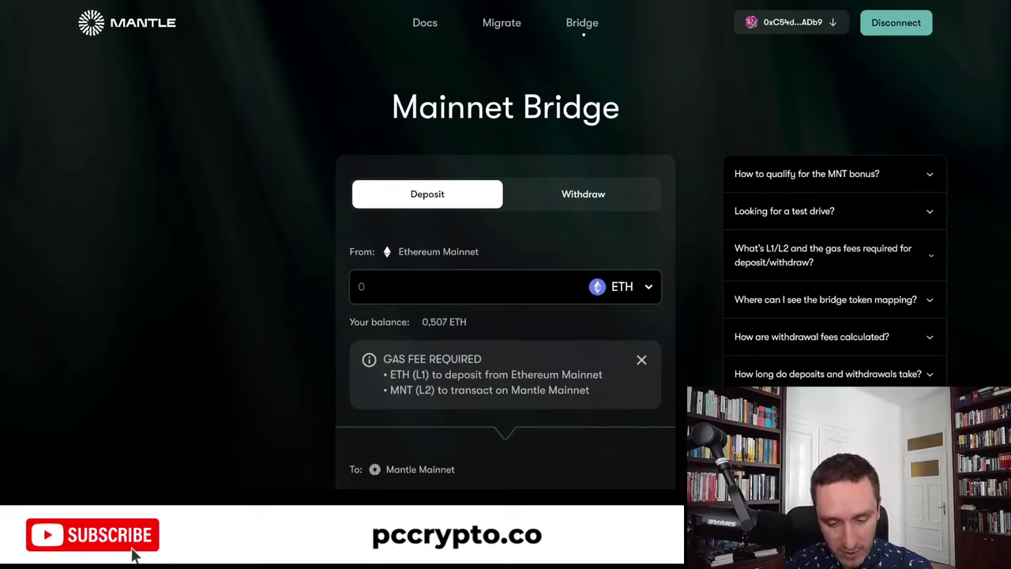
pyautogui.click(583, 193)
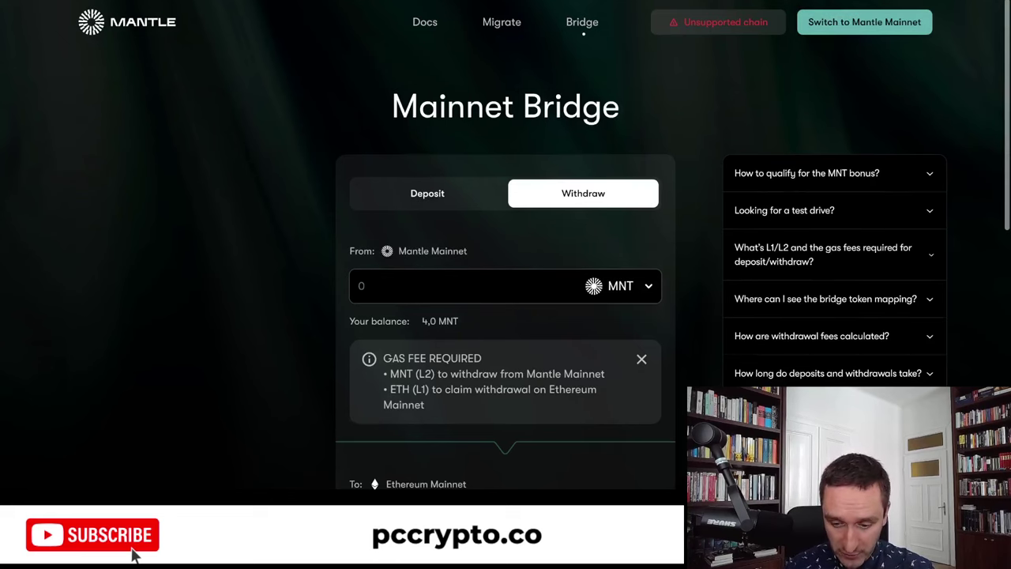
pyautogui.scroll(-2, 505, 284)
pyautogui.click(466, 177)
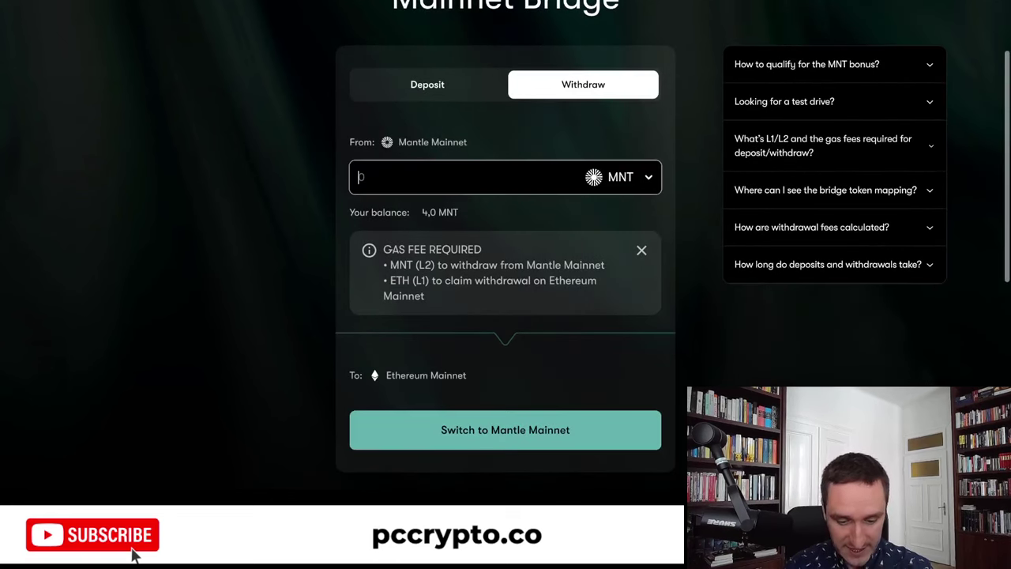
pyautogui.write('0,')
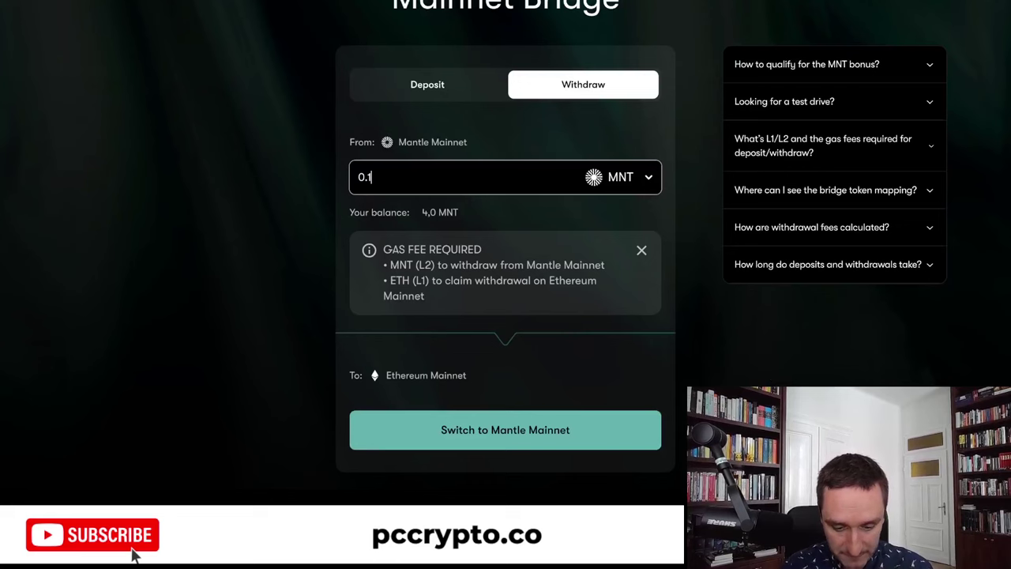
pyautogui.press('BackSpace')
pyautogui.press('BackSpace')
pyautogui.scroll(2, 505, 284)
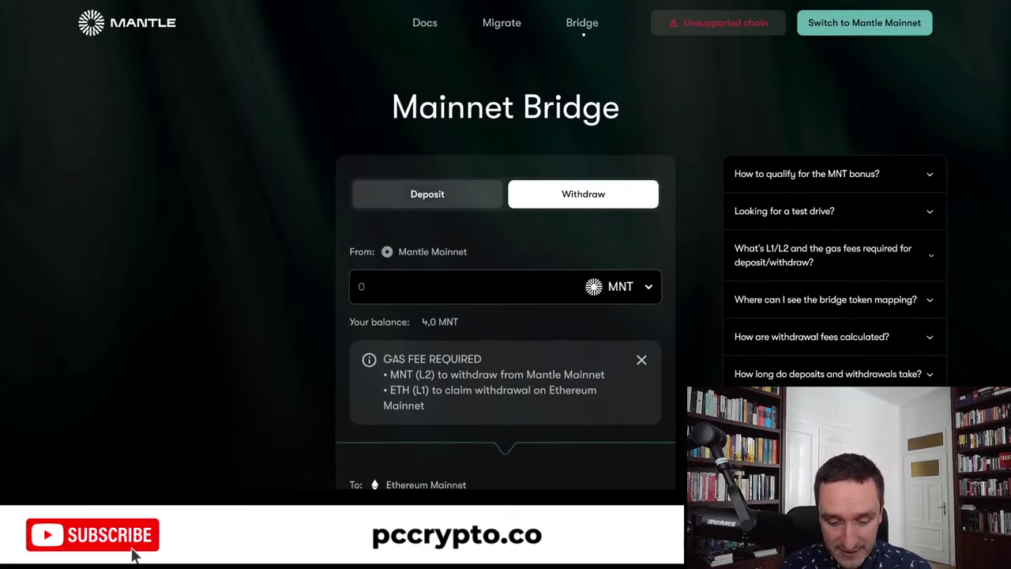
# - Return to the Deposit tab and enter 0.01 ETH to bridge from Ethereum to Mantle
pyautogui.click(427, 193)
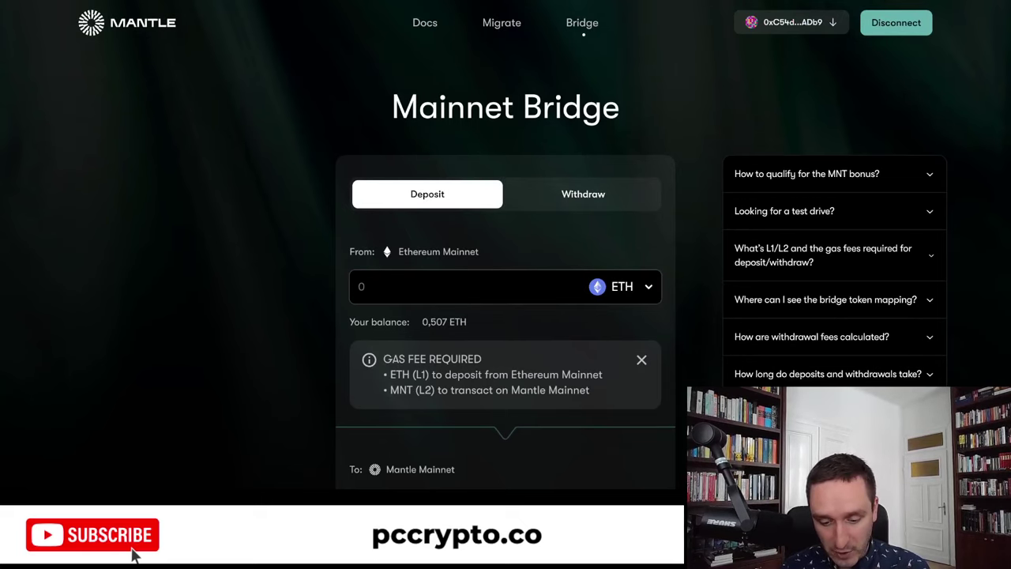
pyautogui.scroll(-1, 134, 555)
pyautogui.click(466, 193)
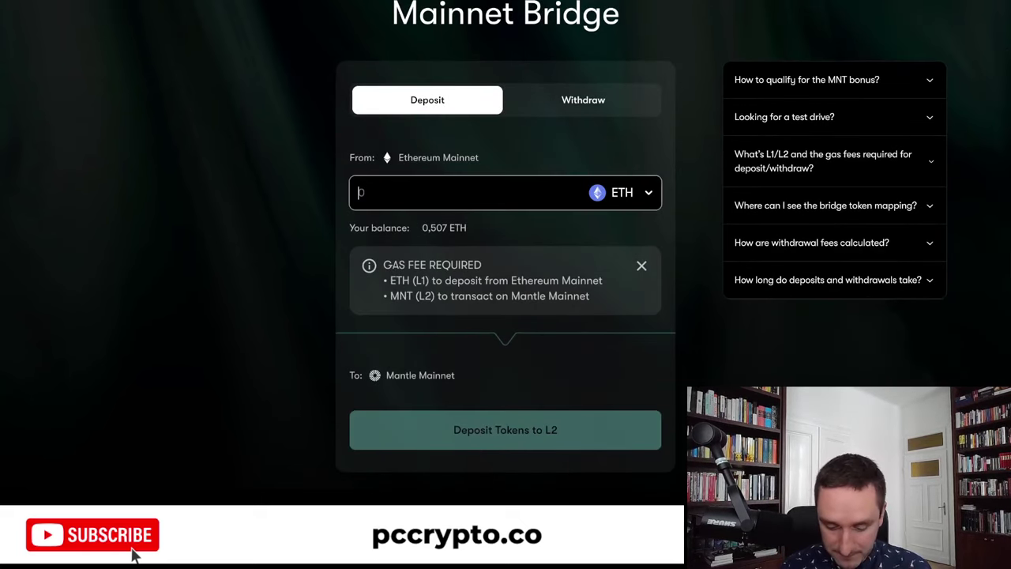
pyautogui.write('0.01')
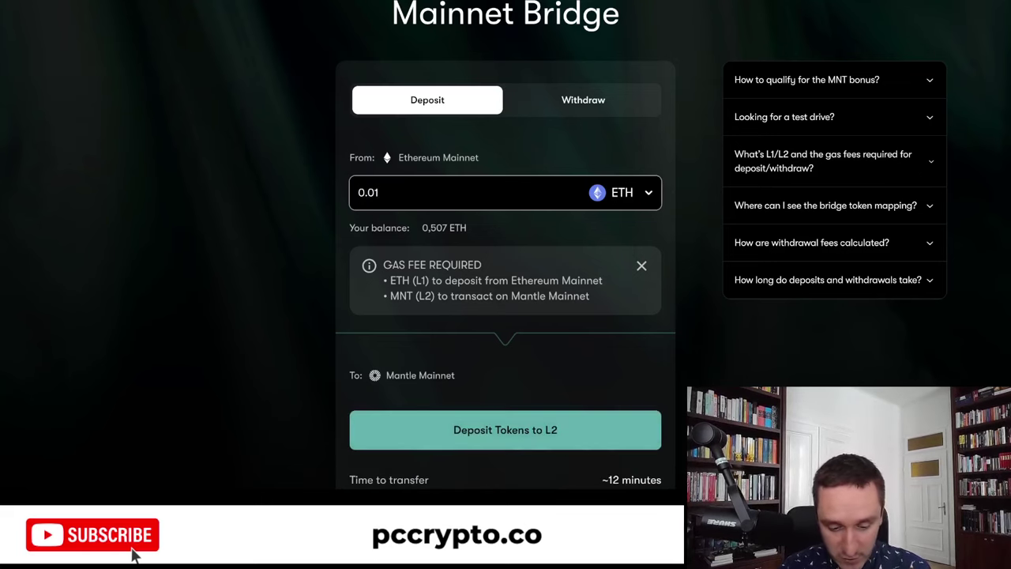
pyautogui.scroll(-1, 135, 555)
pyautogui.scroll(2, 134, 555)
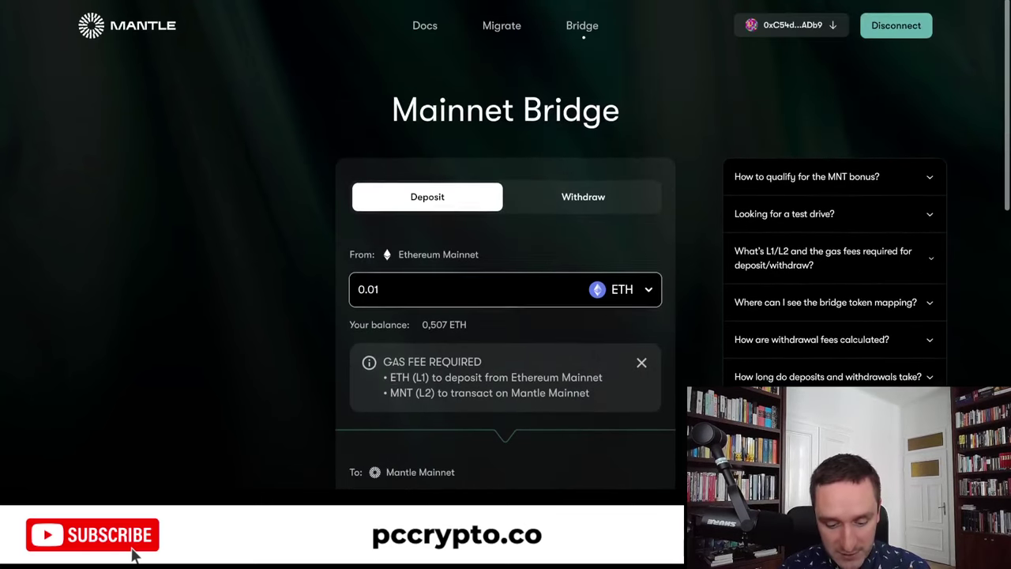
pyautogui.scroll(-3, 134, 555)
pyautogui.scroll(1, 134, 555)
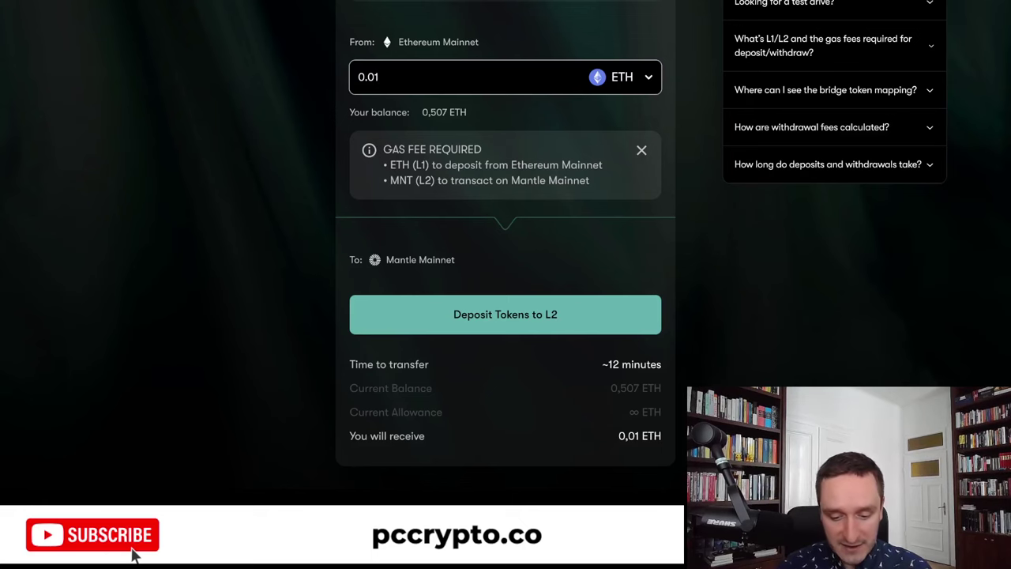
pyautogui.scroll(3, 134, 555)
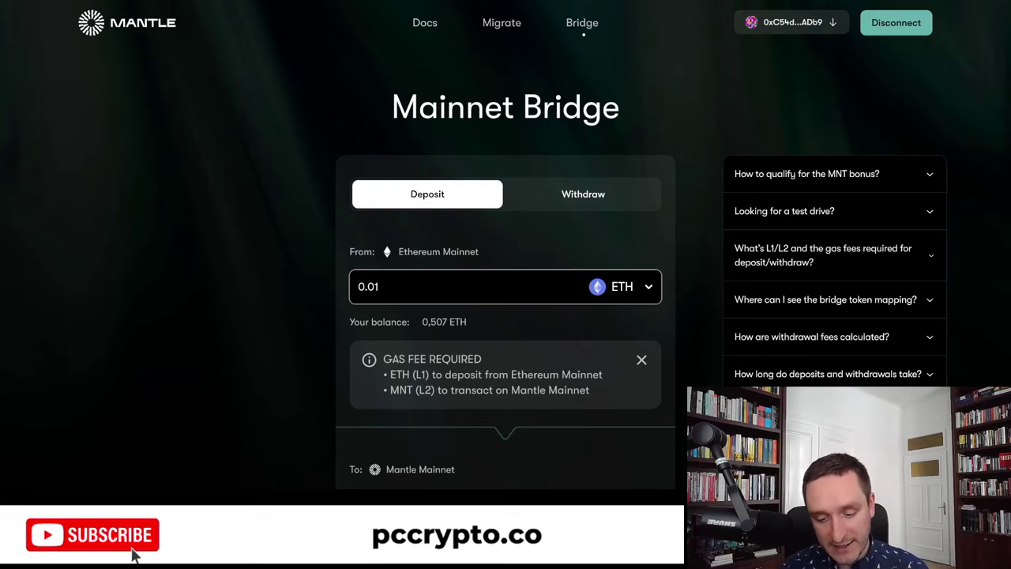
pyautogui.scroll(-1, 134, 555)
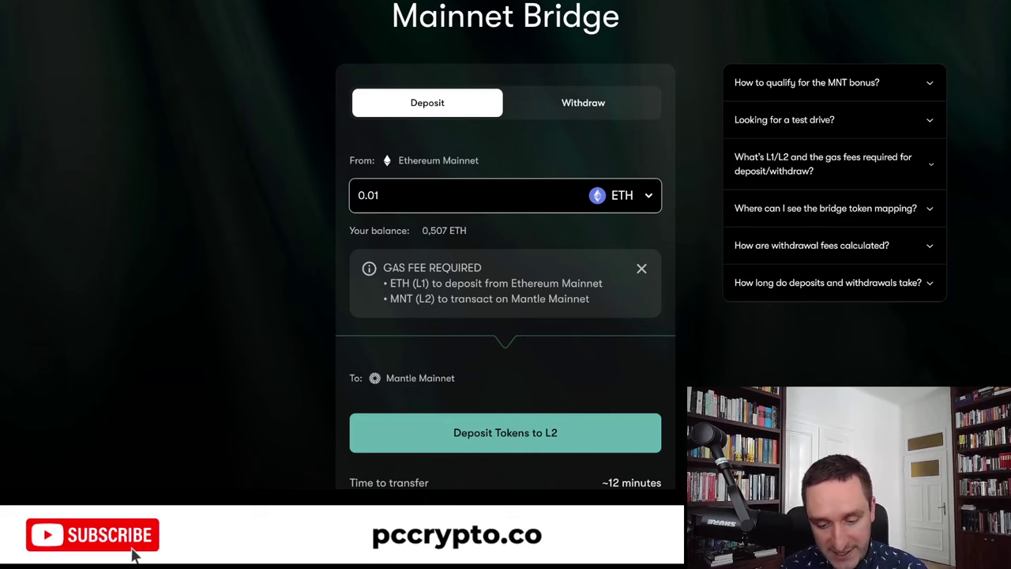
pyautogui.click(624, 195)
pyautogui.scroll(-2, 505, 296)
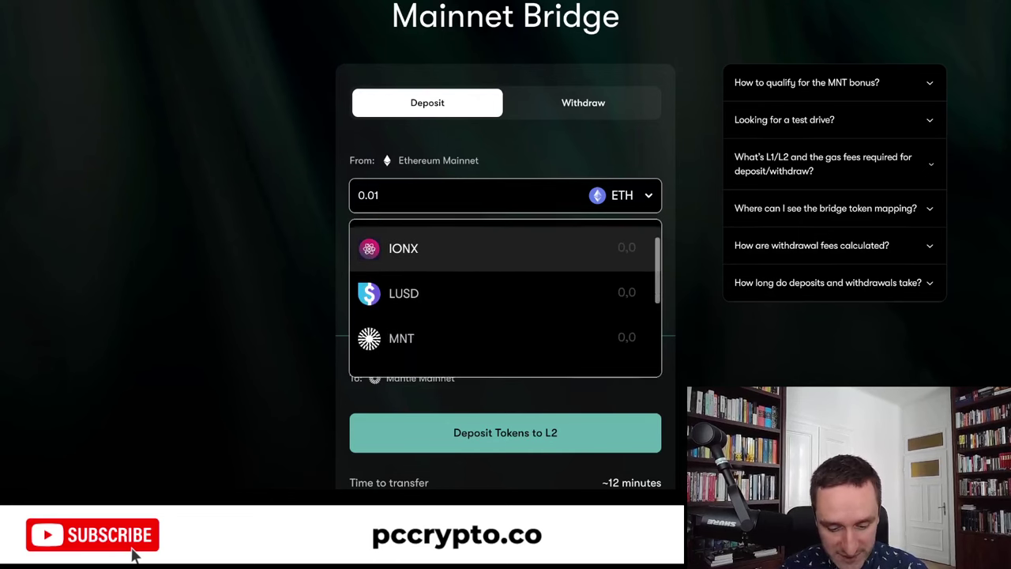
pyautogui.scroll(-1, 505, 296)
pyautogui.scroll(2, 505, 296)
pyautogui.scroll(-3, 505, 296)
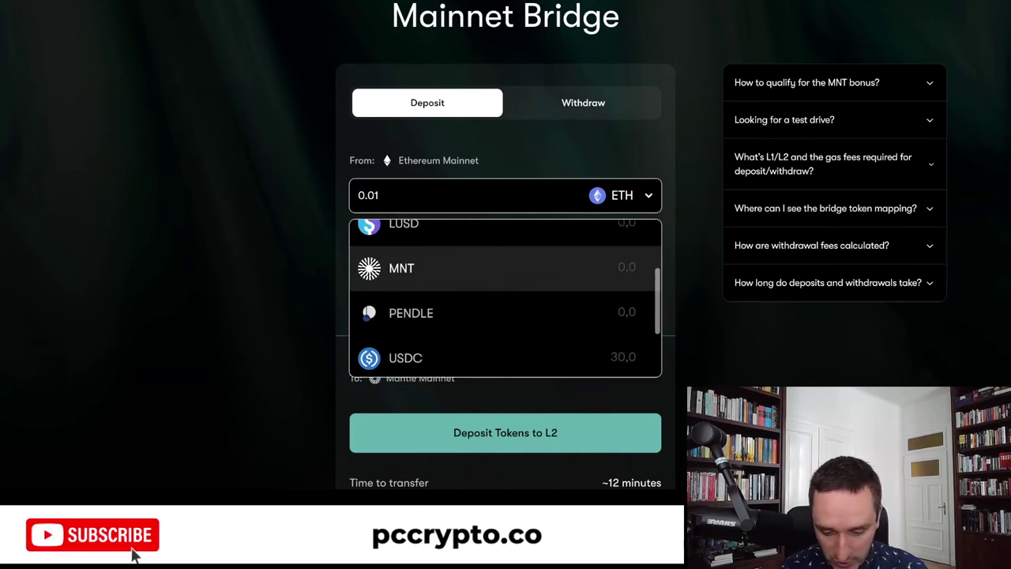
pyautogui.scroll(-2, 506, 296)
pyautogui.scroll(1, 505, 296)
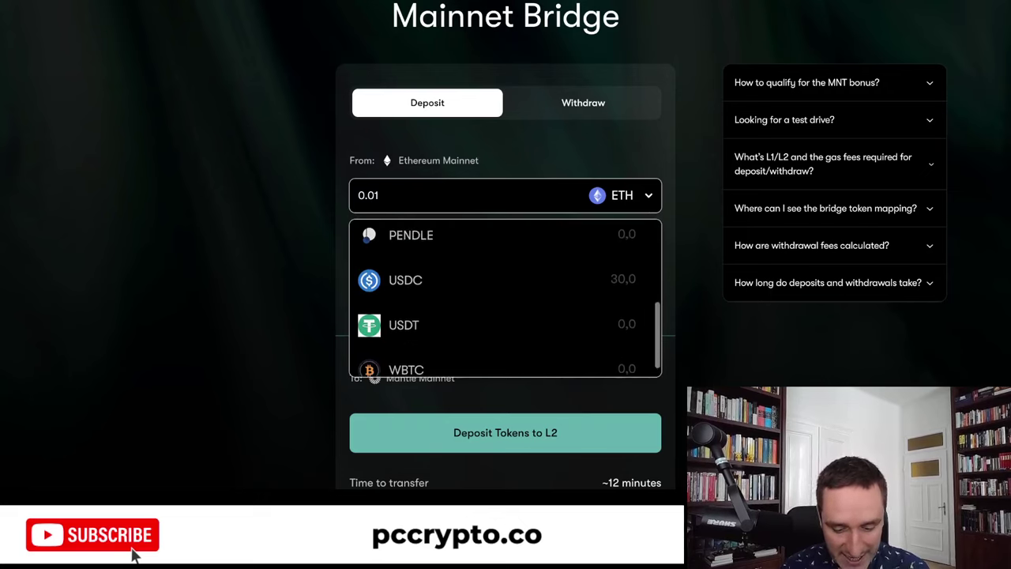
pyautogui.scroll(5, 506, 296)
pyautogui.click(411, 237)
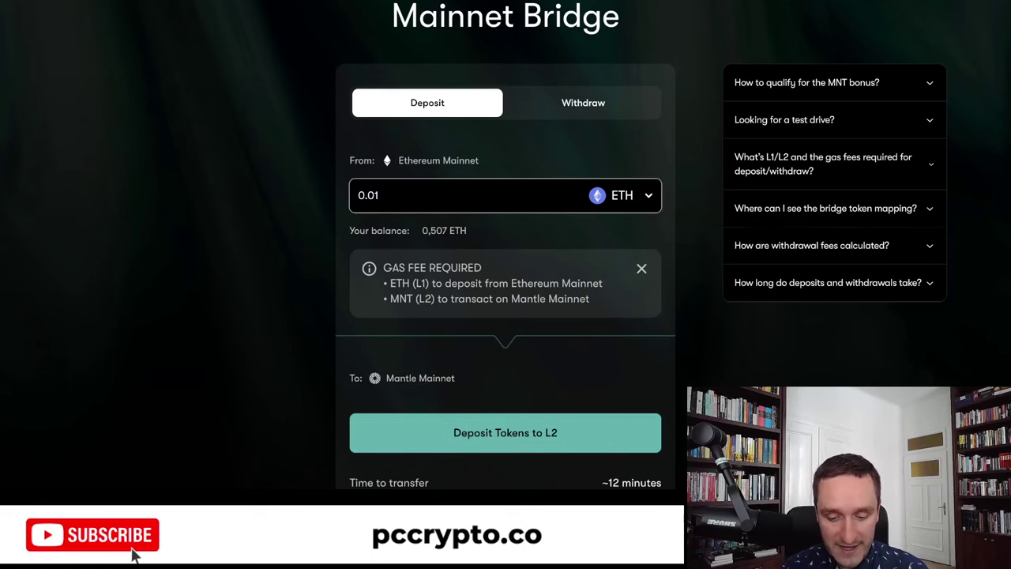
pyautogui.scroll(1, 505, 285)
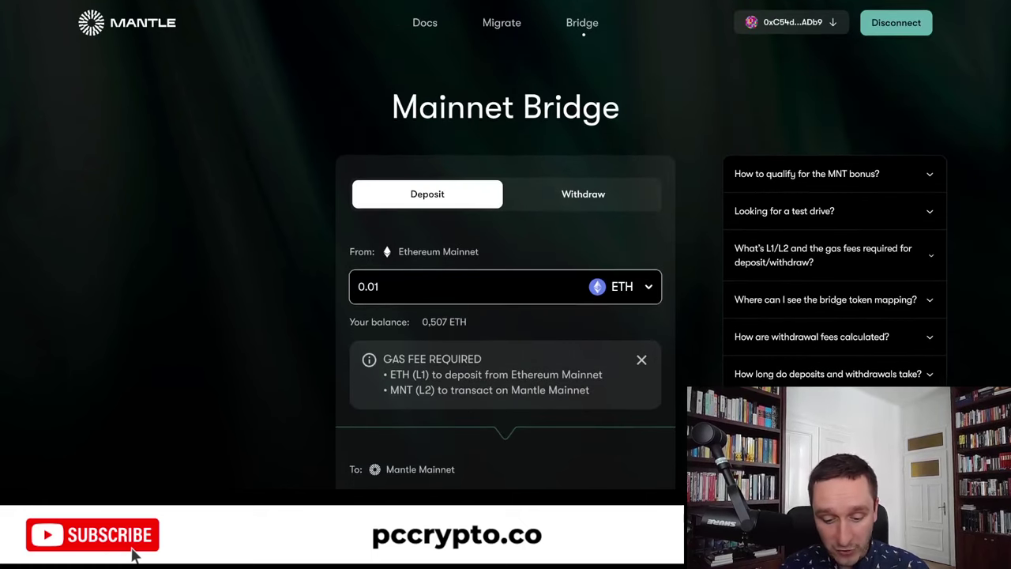
# - Switch the bridge form to the Withdraw tab for MNT from Mantle Mainnet
pyautogui.click(583, 194)
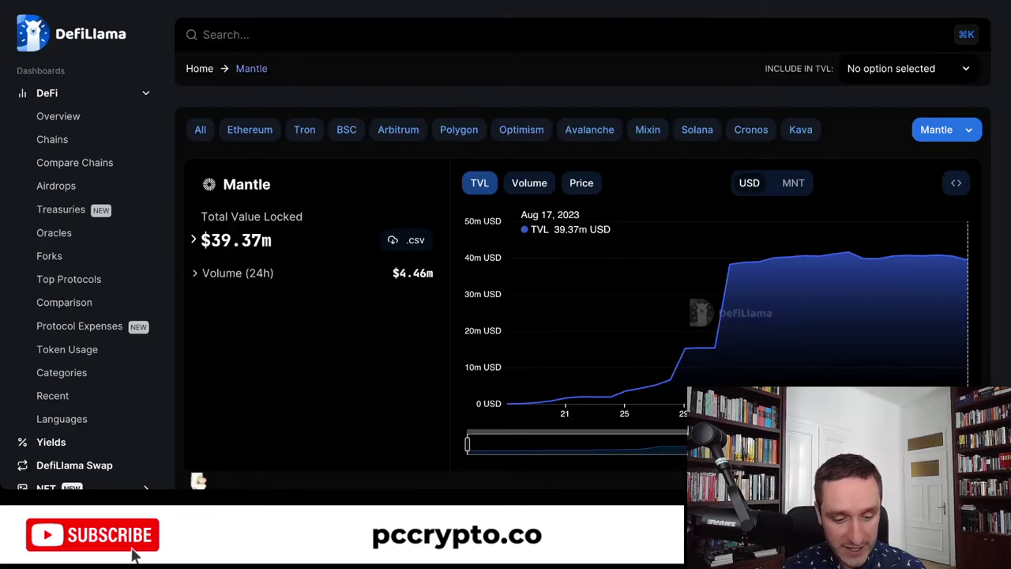
pyautogui.scroll(-3, 584, 285)
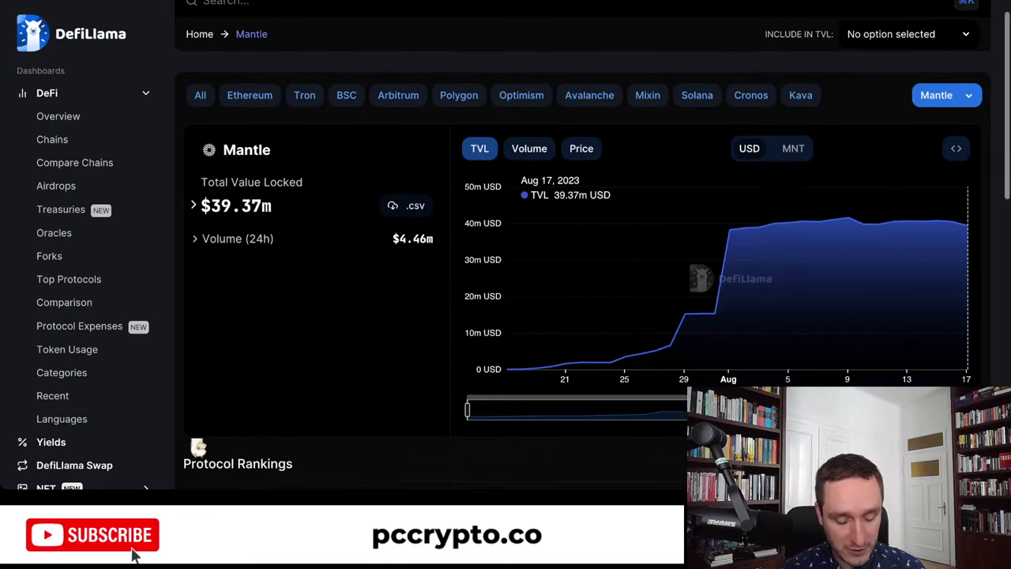
pyautogui.scroll(-5, 585, 285)
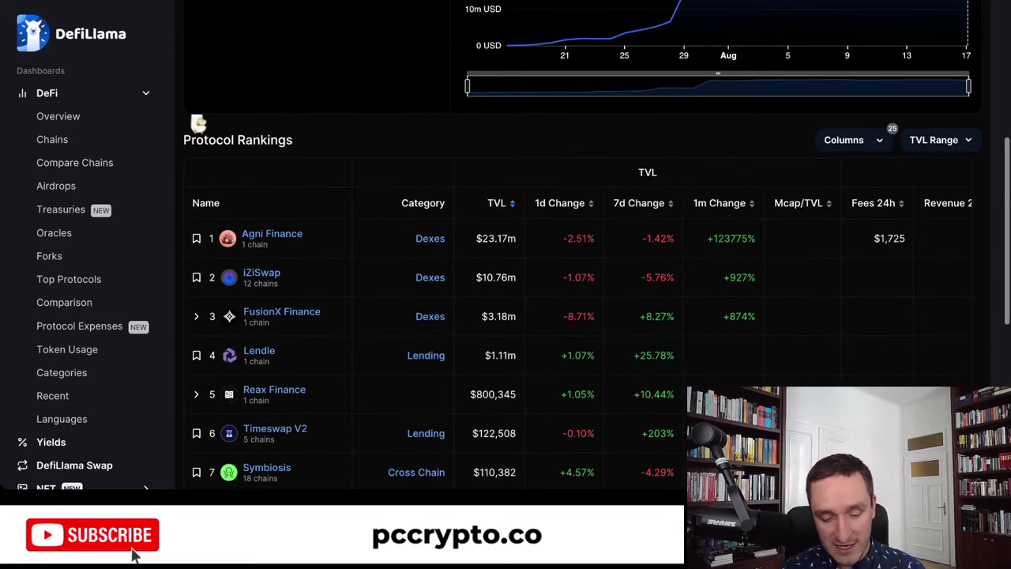
pyautogui.scroll(1, 584, 284)
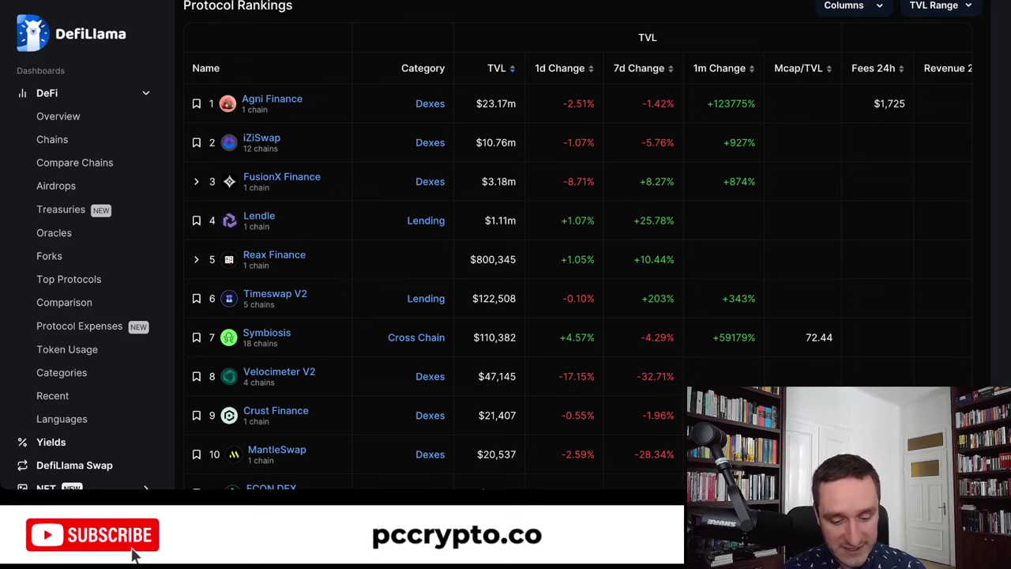
pyautogui.scroll(10, 505, 237)
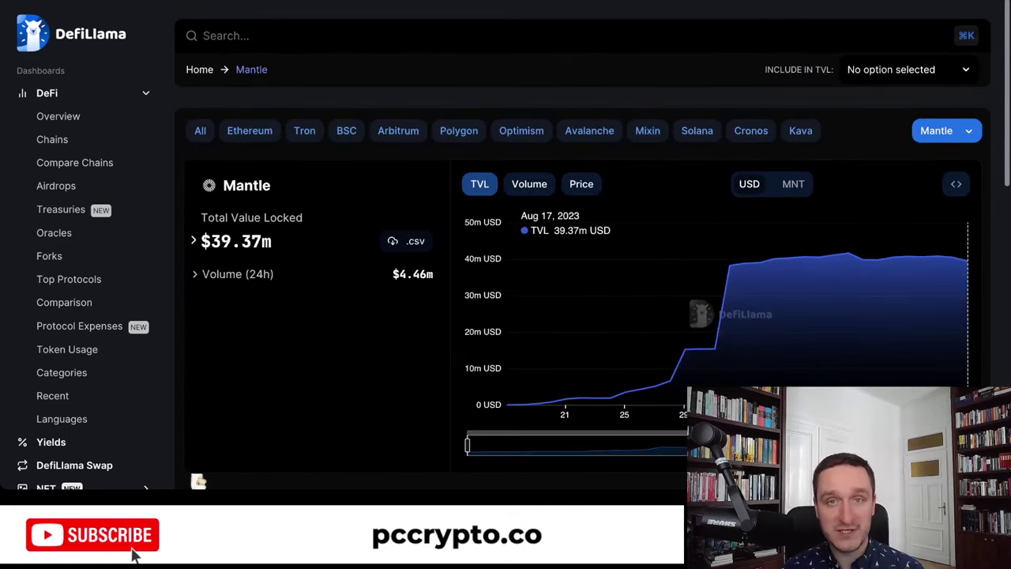